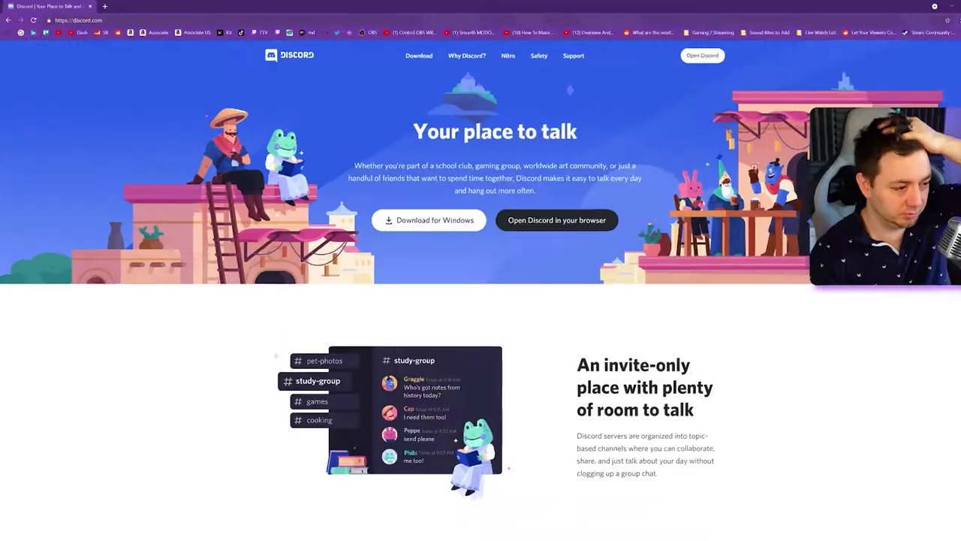
- Open Discord in the browser from discord.com, and switch to the Discord desktop app
key("ctrl+l")
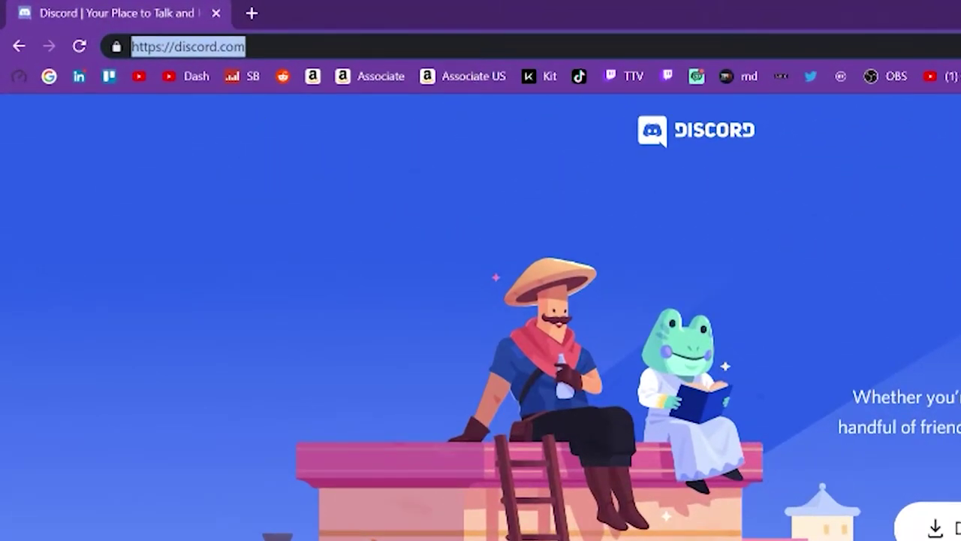
left_click(245, 47)
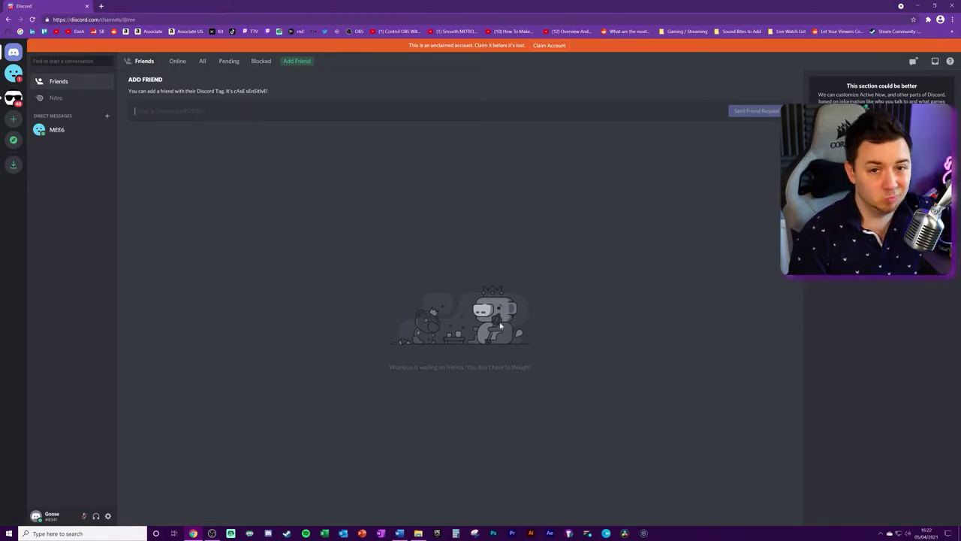
left_click(27, 31)
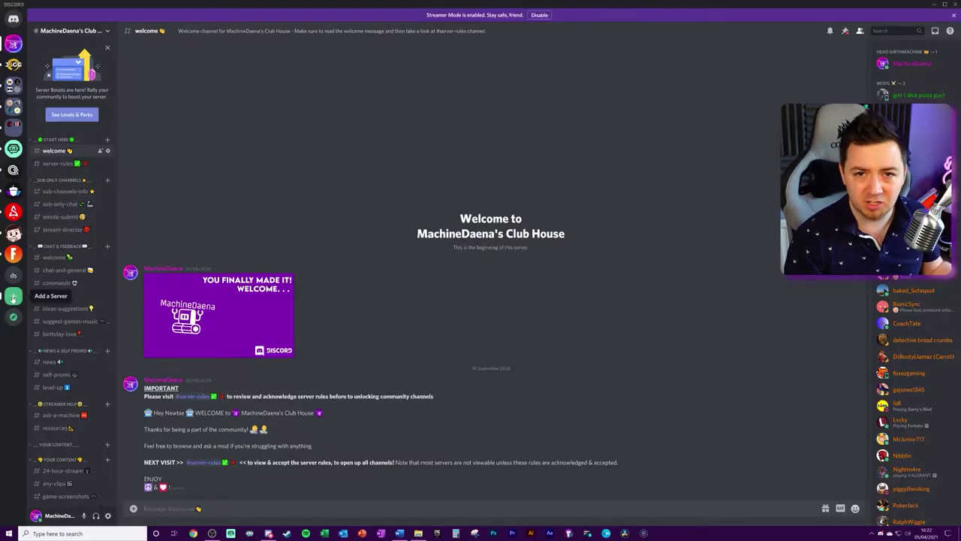
- Create a new server of your own for a club or community, upload an icon image and name it "MachineDaena's Test Server"
left_click(13, 295)
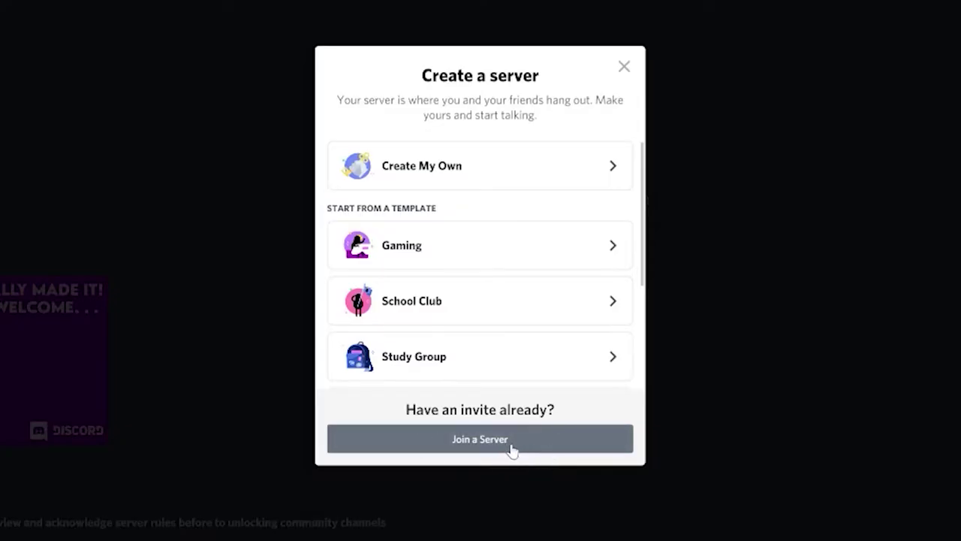
left_click(465, 185)
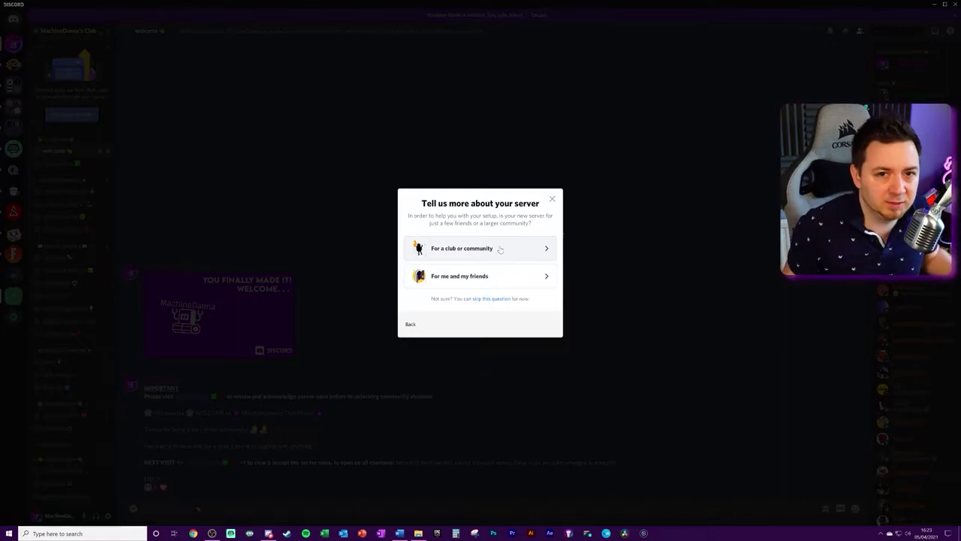
left_click(500, 249)
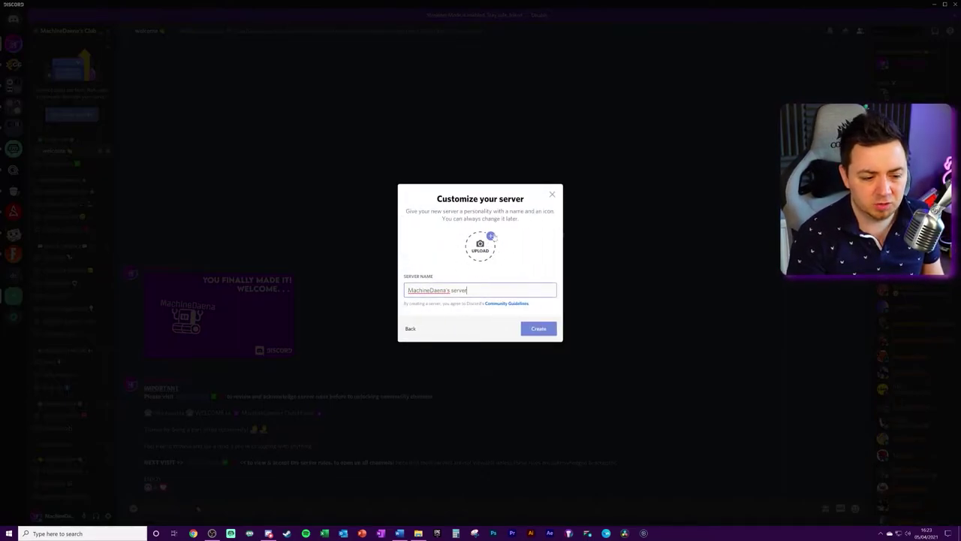
left_click(482, 246)
left_click(451, 290)
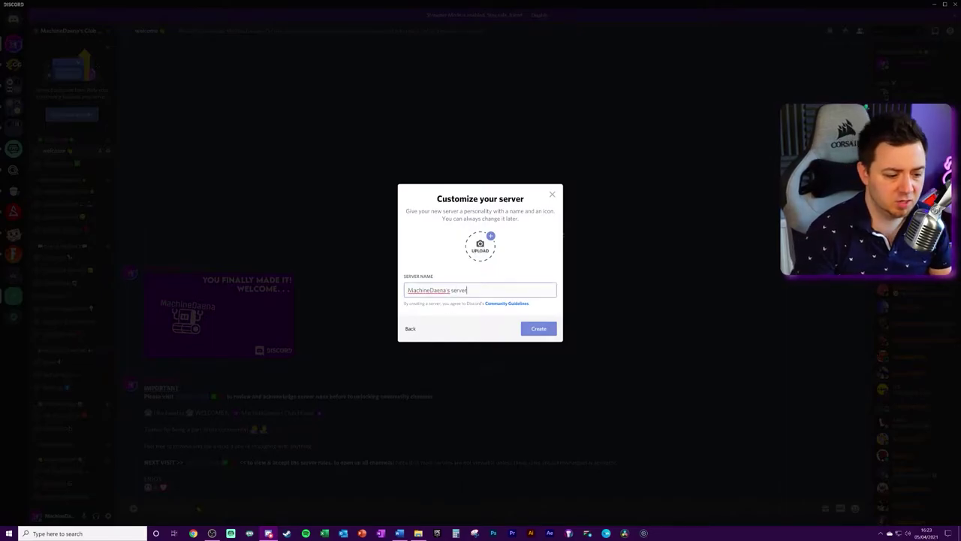
double_click(264, 154)
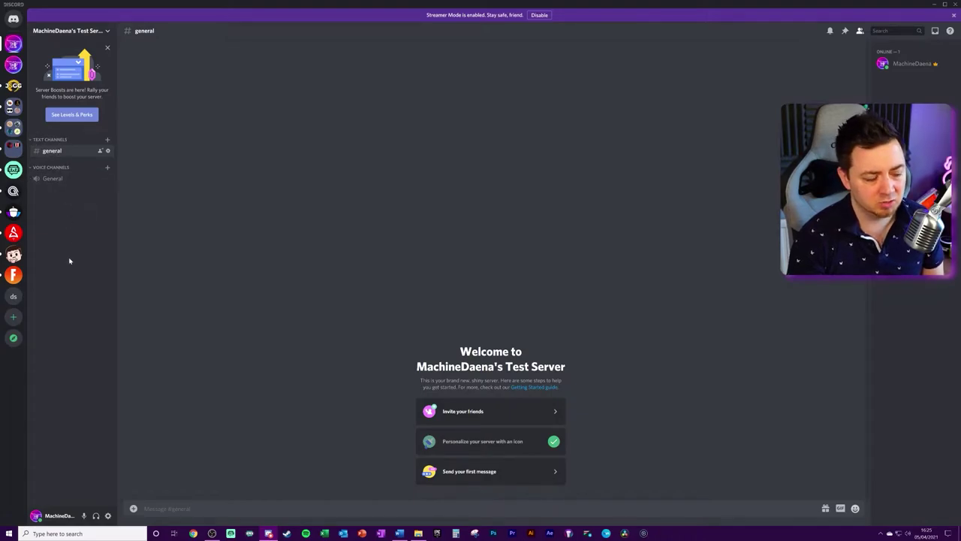
left_click(13, 64)
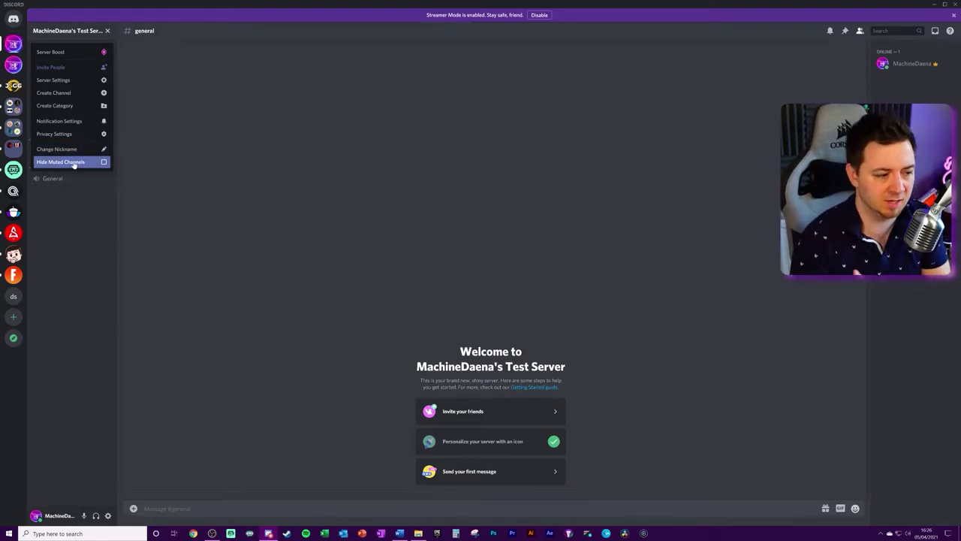
left_click(60, 79)
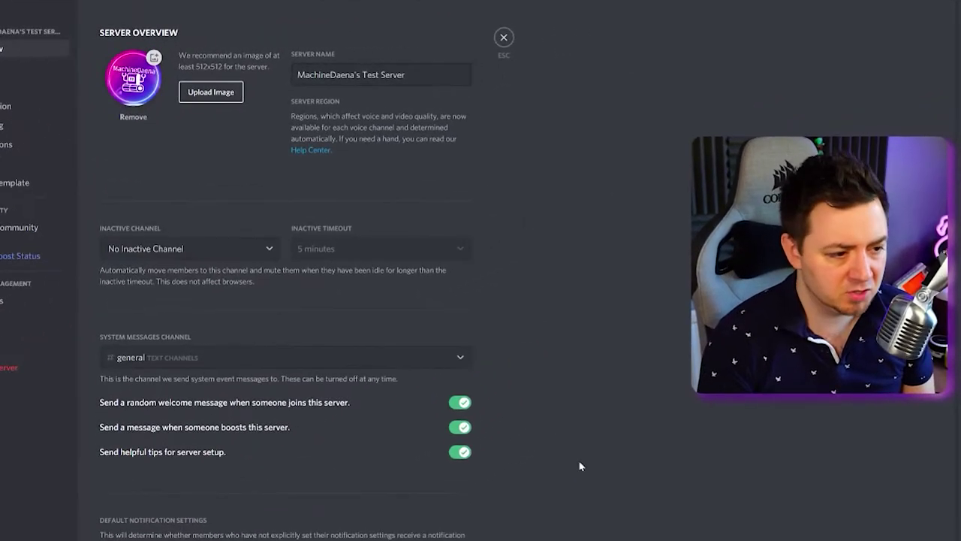
triple_click(353, 75)
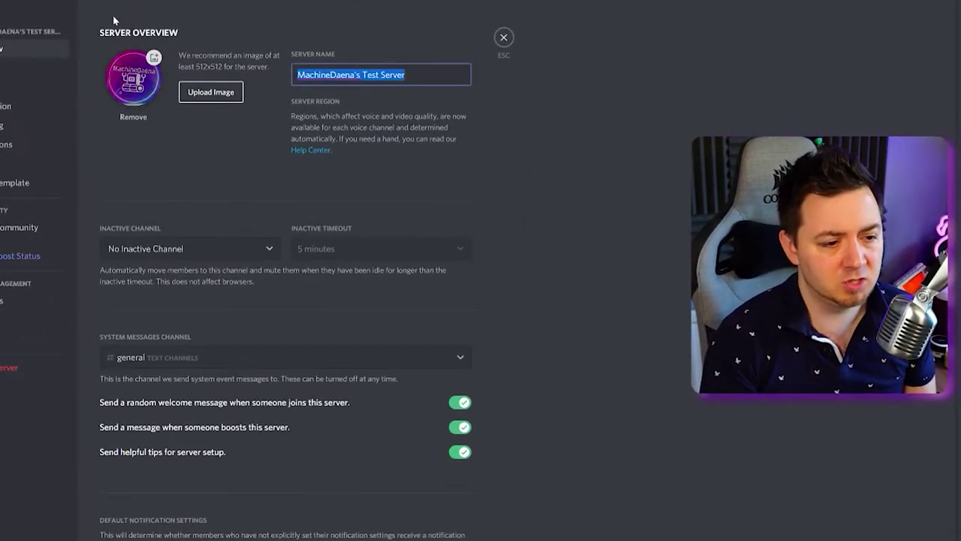
left_click(220, 248)
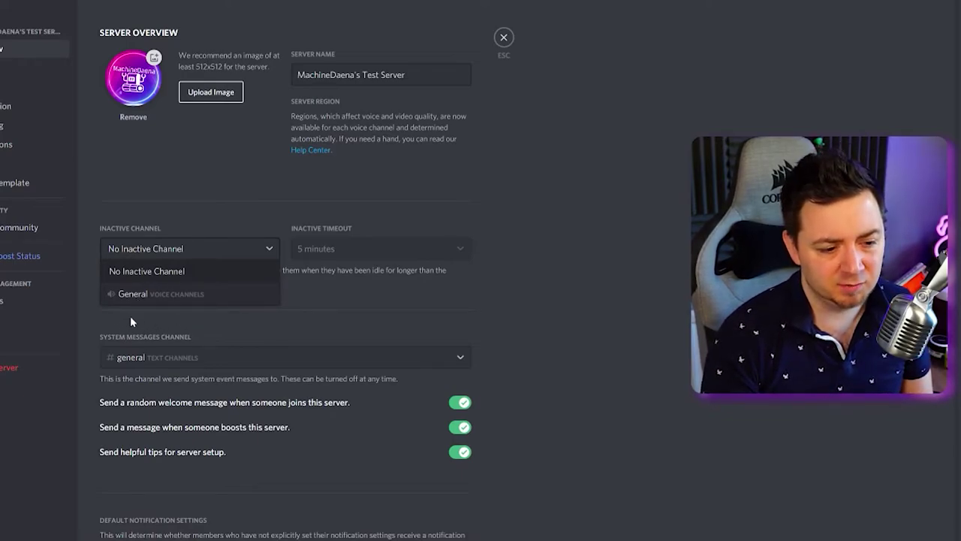
left_click(614, 318)
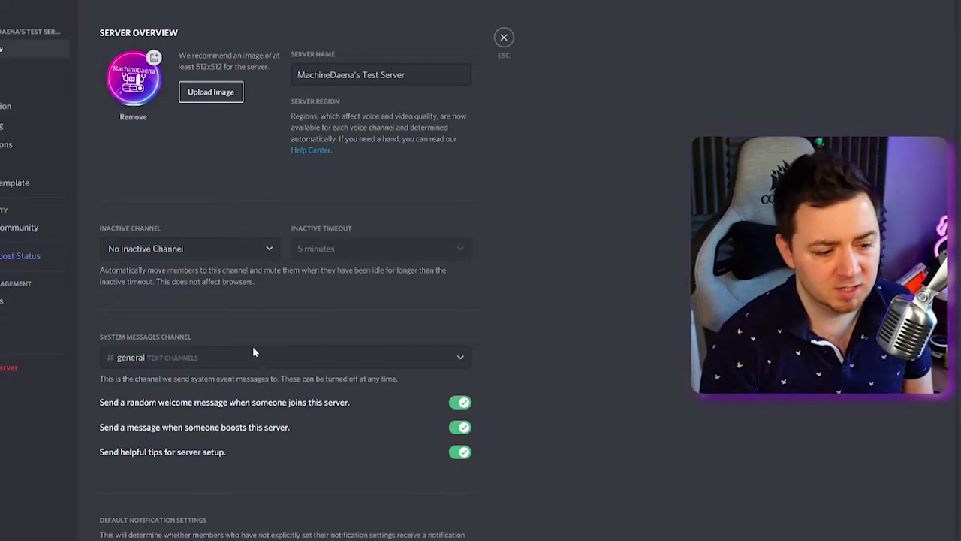
left_click(187, 355)
scroll(161, 303, "down", 3)
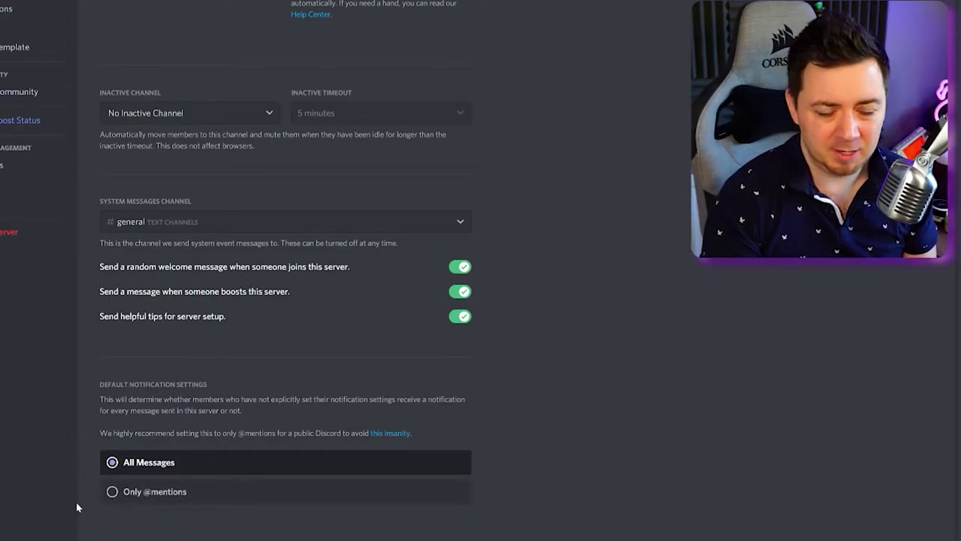
left_click(118, 500)
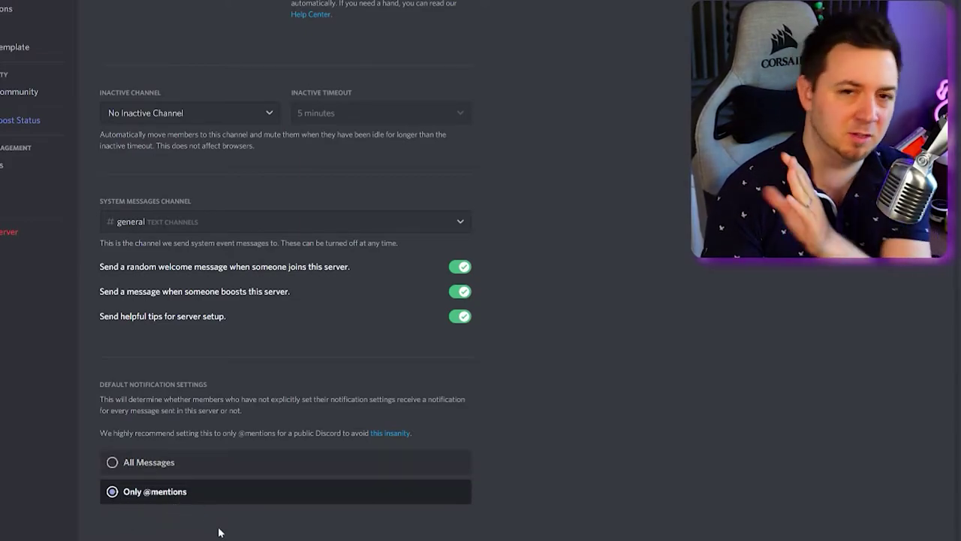
left_click(444, 519)
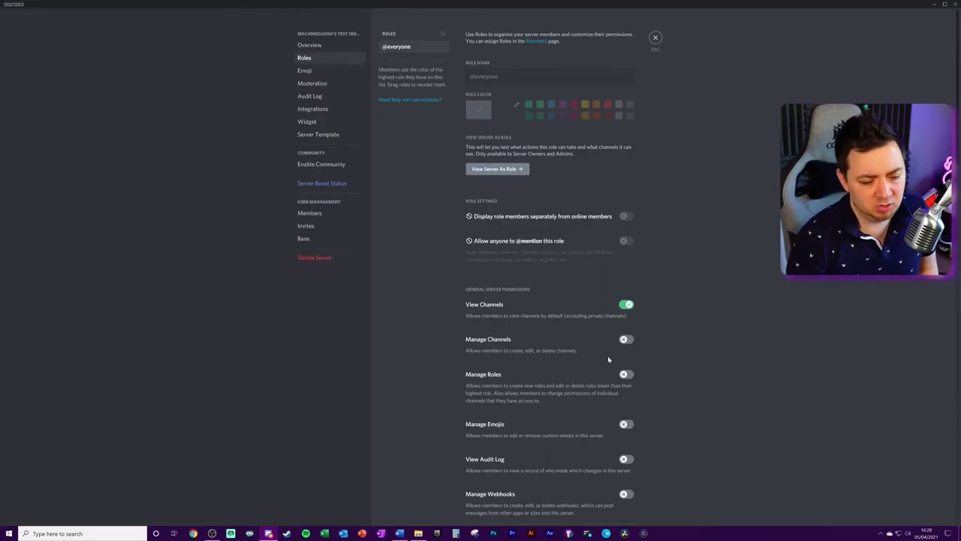
- Create a new role named "Verified ✔", copying the check mark emoji from Emojipedia
scroll(608, 359, "down", 10)
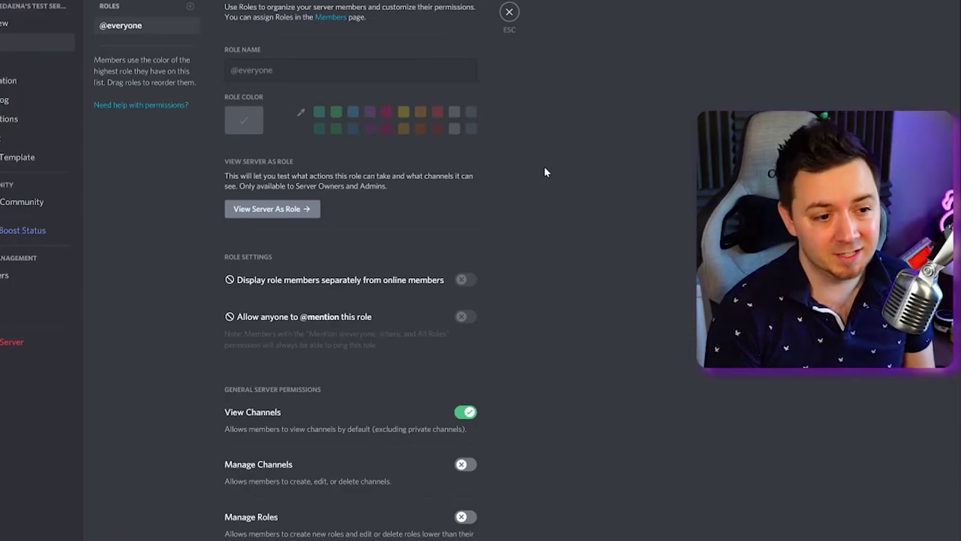
left_click(189, 7)
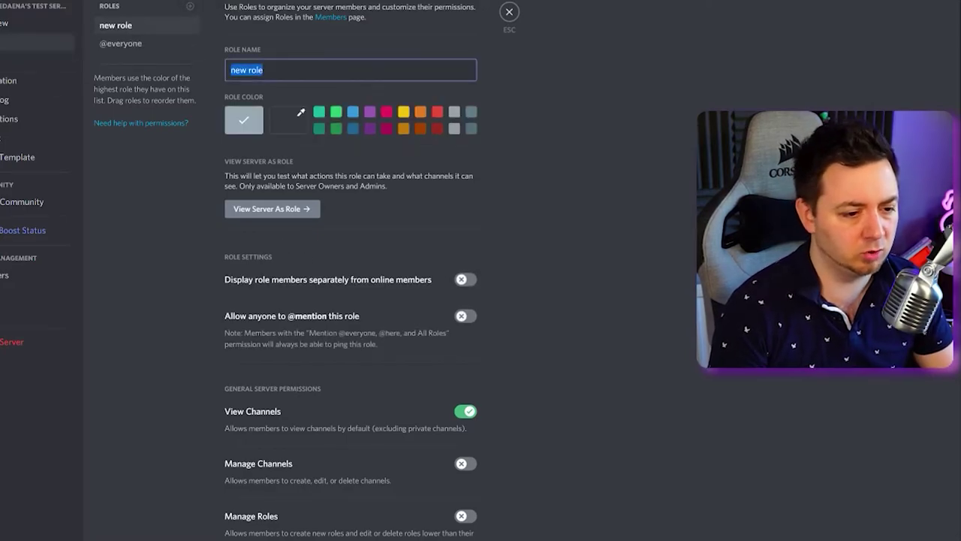
type("Verified")
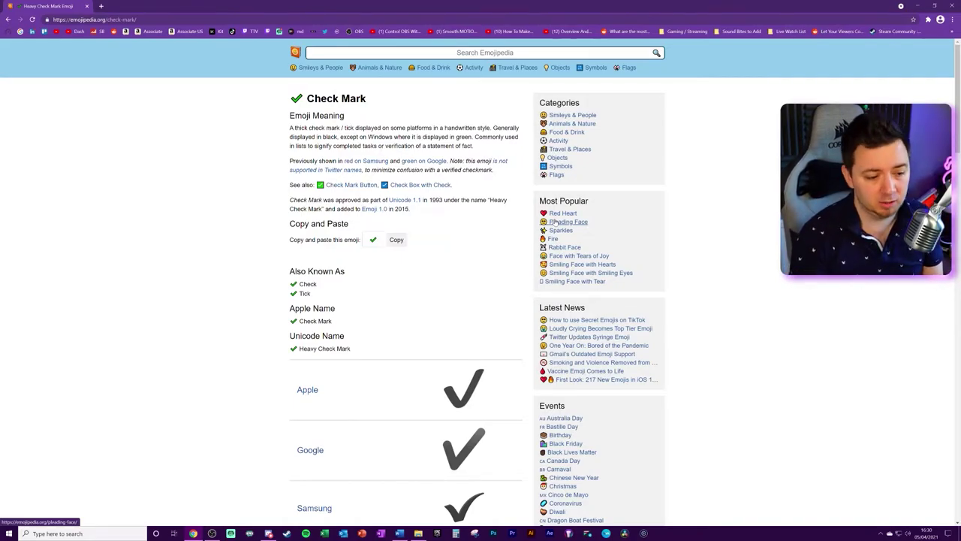
left_click(396, 239)
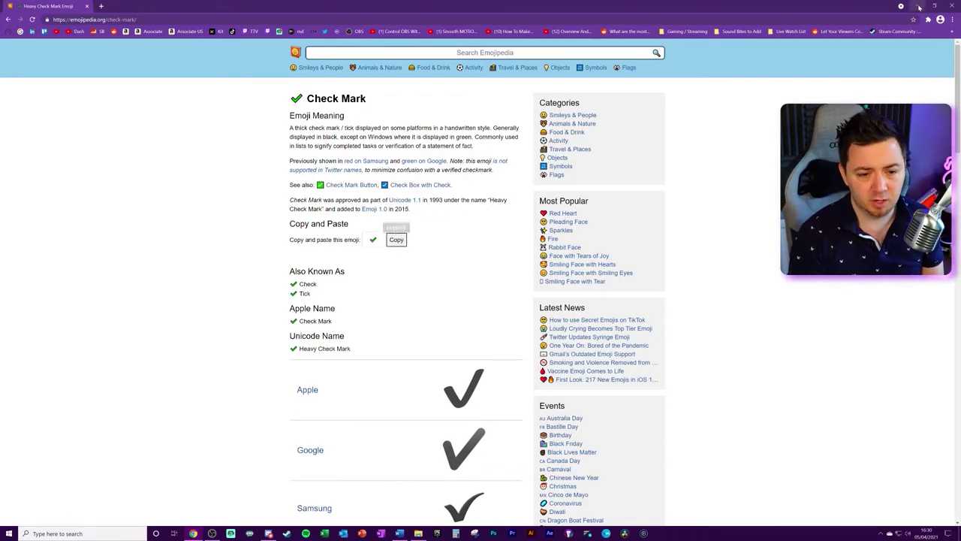
left_click(919, 7)
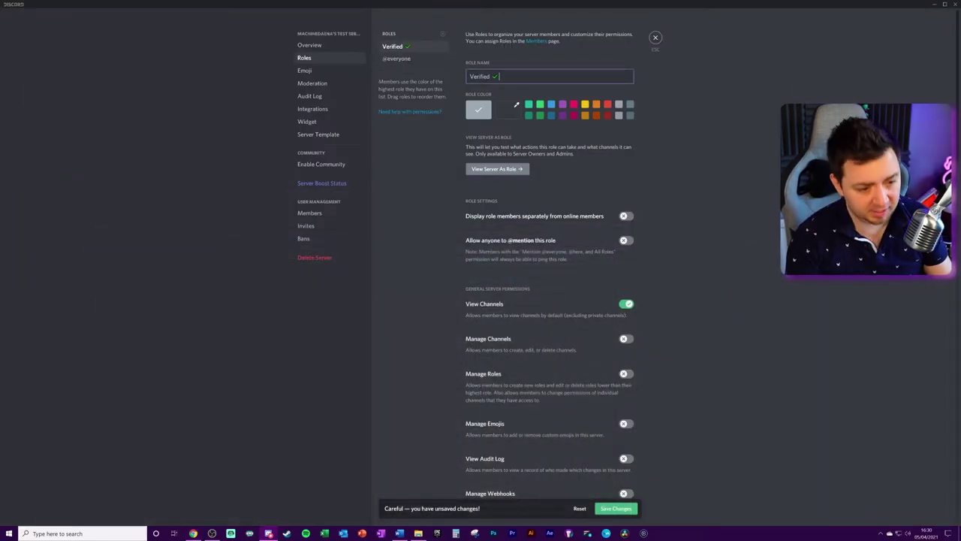
- Set the Verified role's colour to the custom green #58cf35
left_click(539, 115)
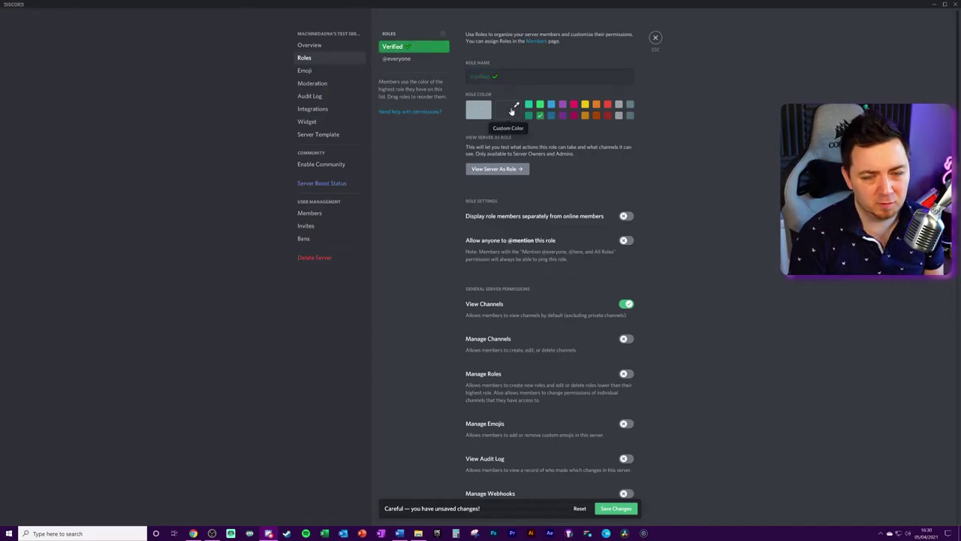
left_click(512, 111)
left_click_drag(518, 188, 525, 188)
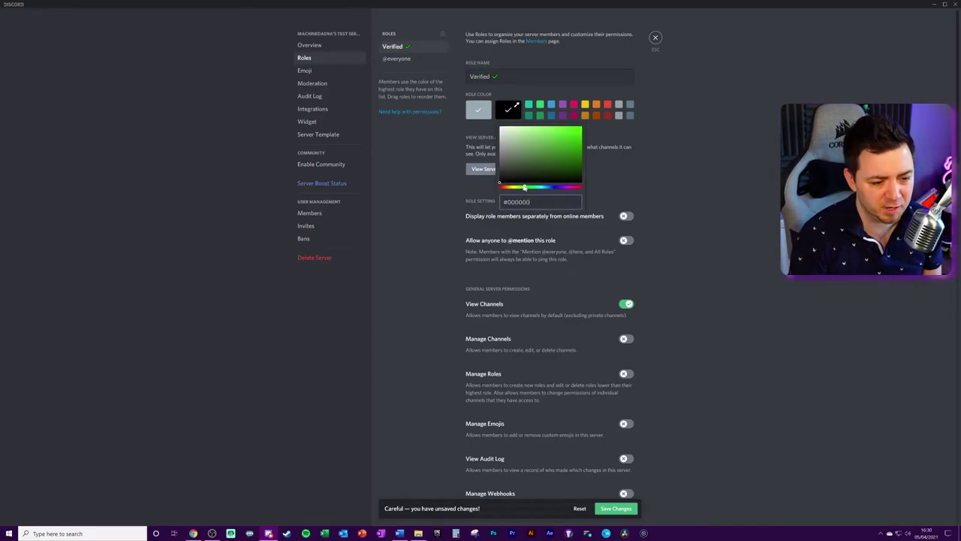
left_click_drag(580, 138, 562, 138)
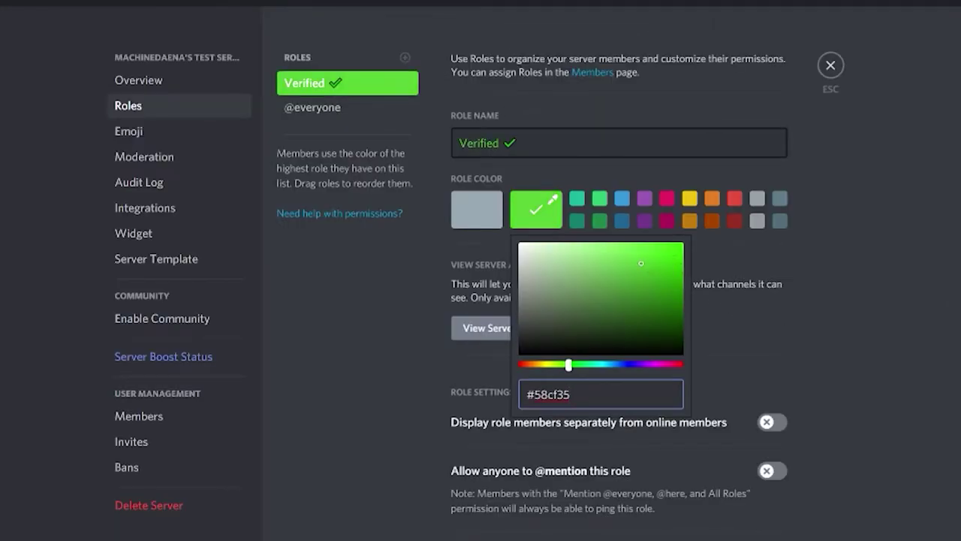
left_click(789, 348)
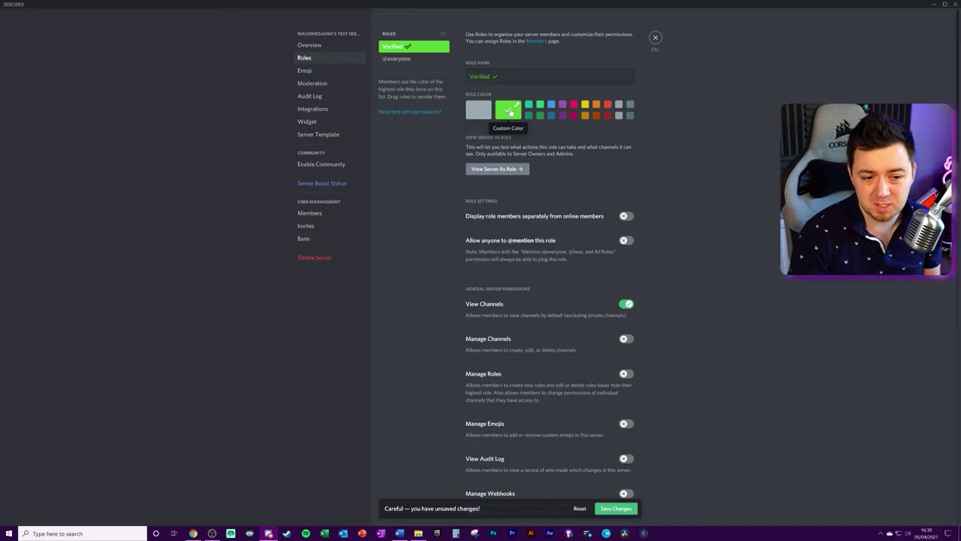
left_click(510, 112)
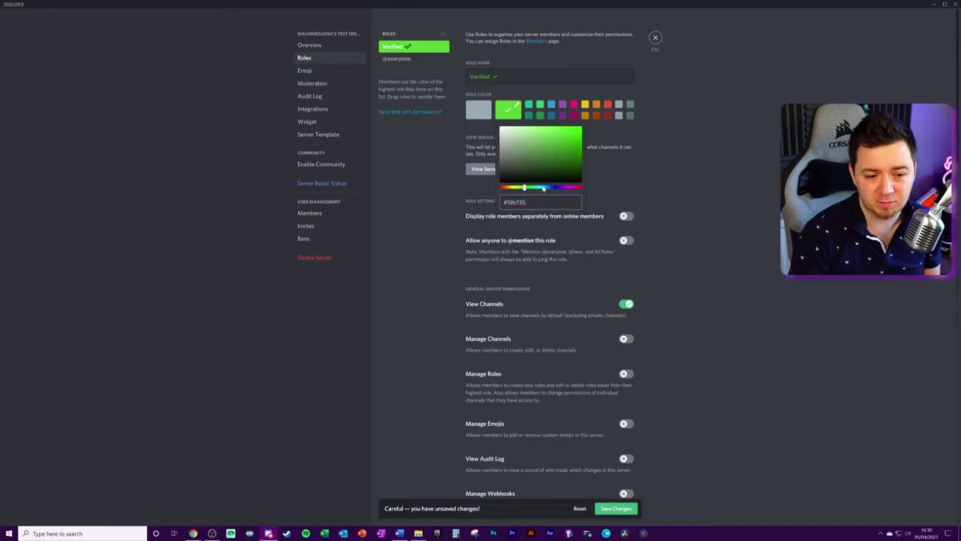
left_click(406, 207)
- Check the Verified role's permissions and save the role changes
scroll(623, 353, "down", 15)
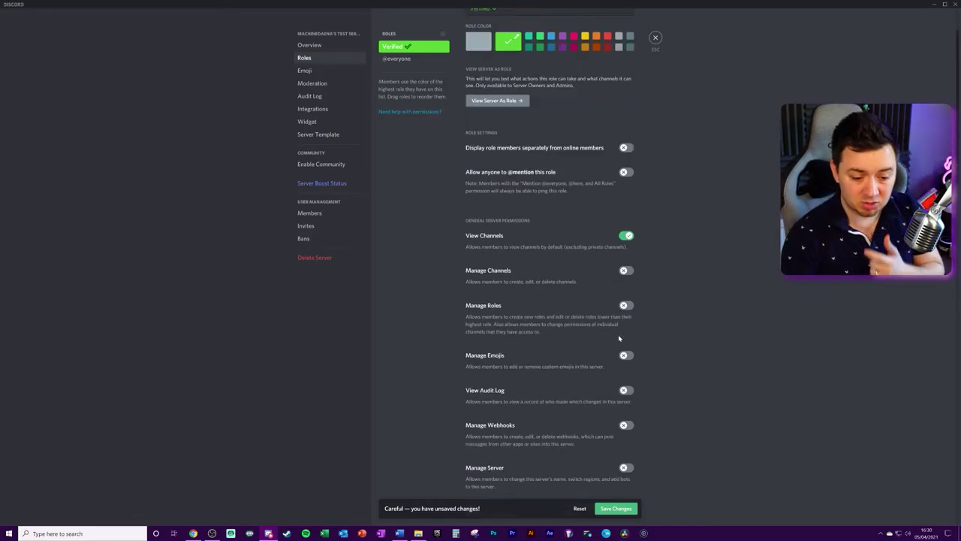
scroll(627, 232, "up", 15)
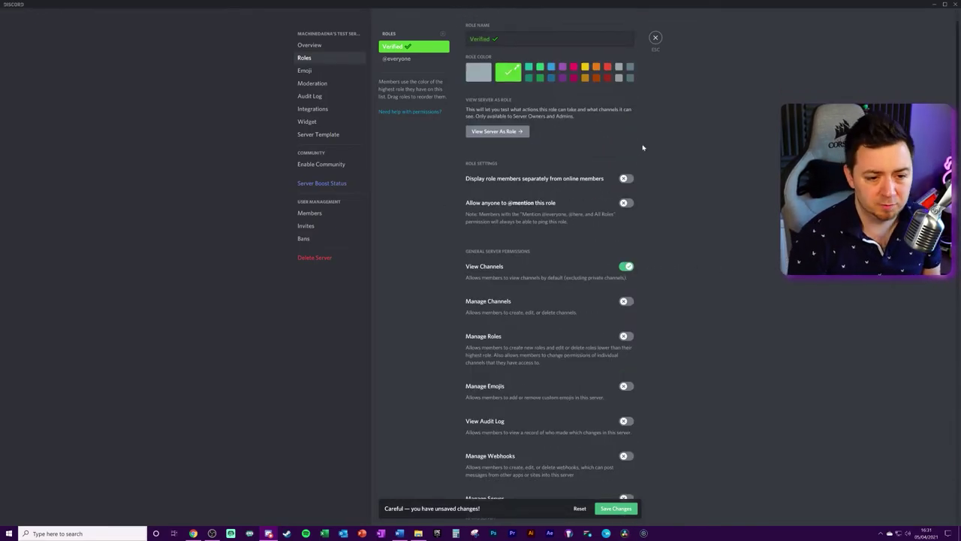
scroll(646, 150, "down", 20)
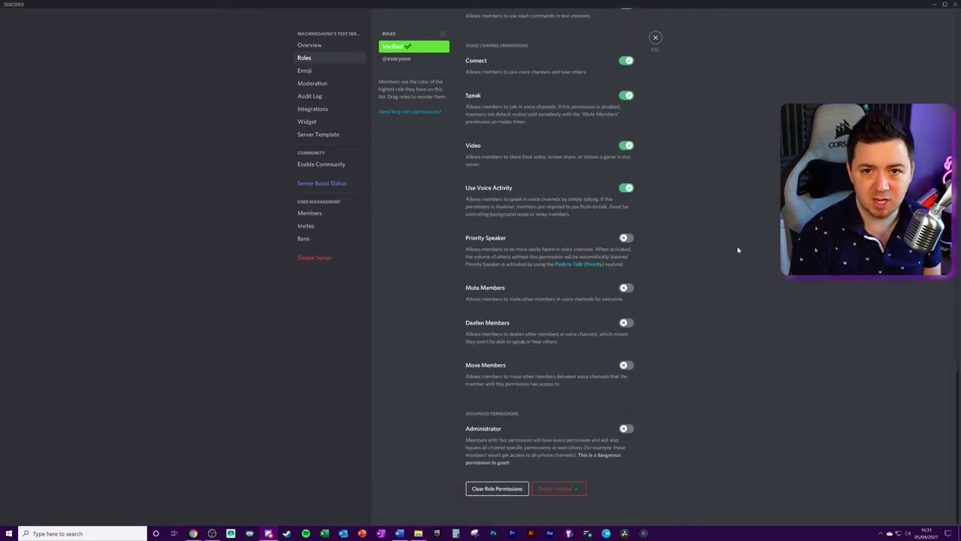
scroll(676, 188, "up", 5)
- Leave the server settings and assign the Verified role to the server owner in the member list
key("Escape")
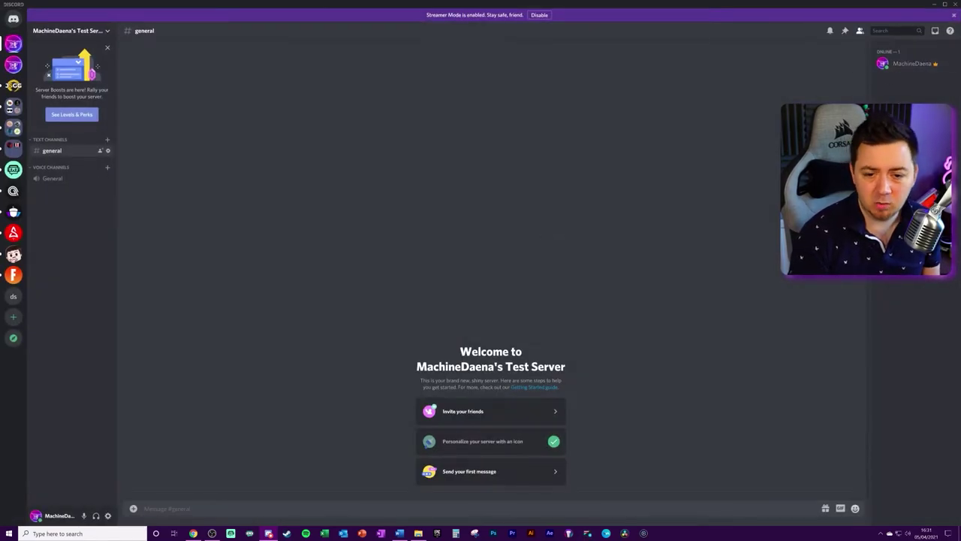
right_click(909, 64)
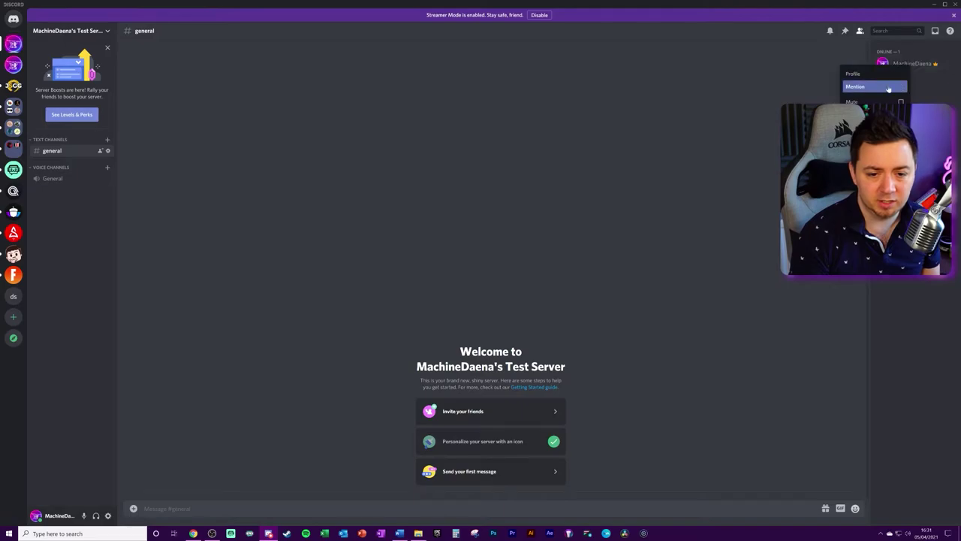
left_click(907, 290)
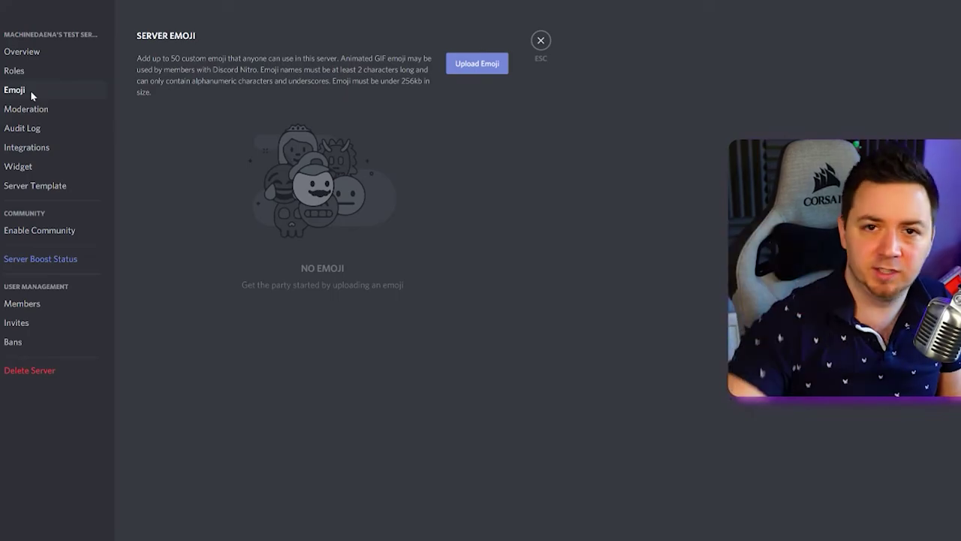
- Examine the server's moderation, audit log, integrations and server template settings
left_click(27, 108)
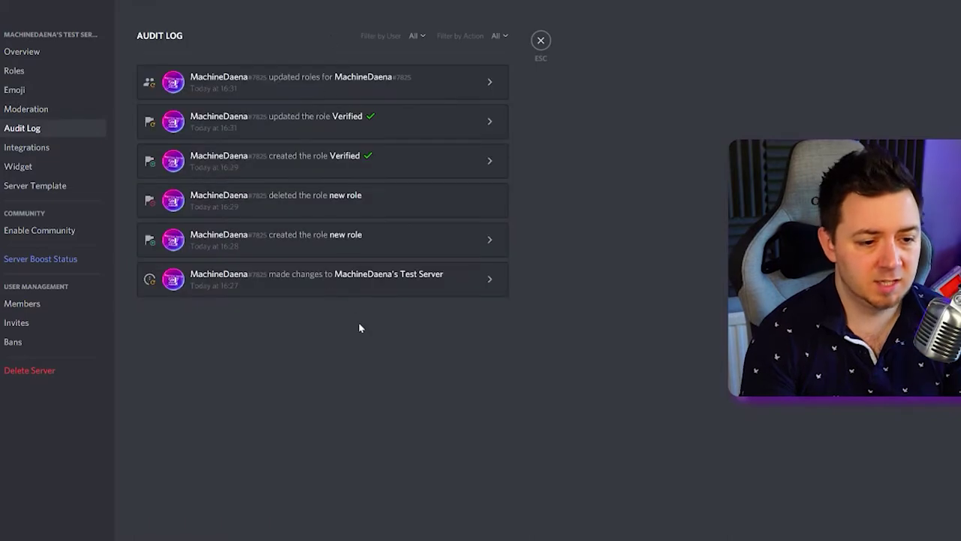
left_click(19, 147)
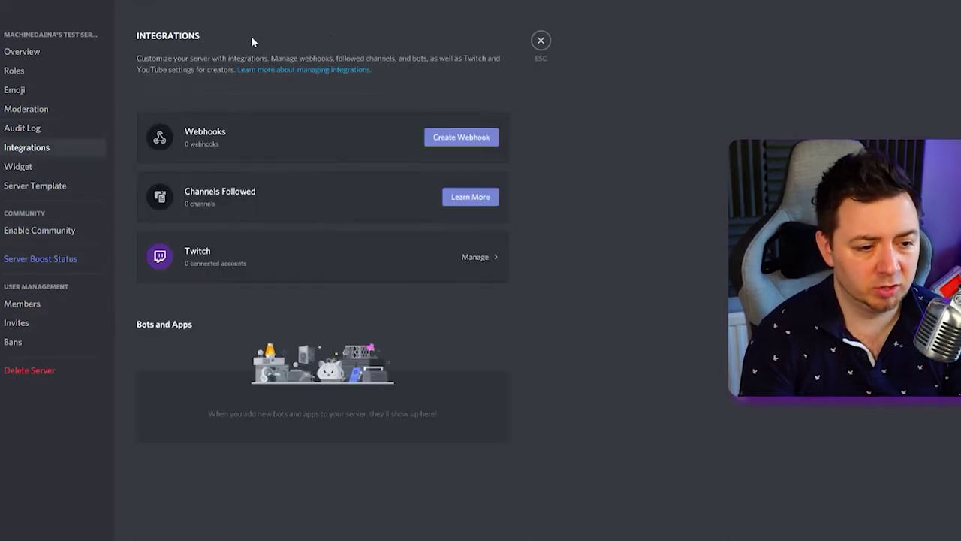
left_click(36, 184)
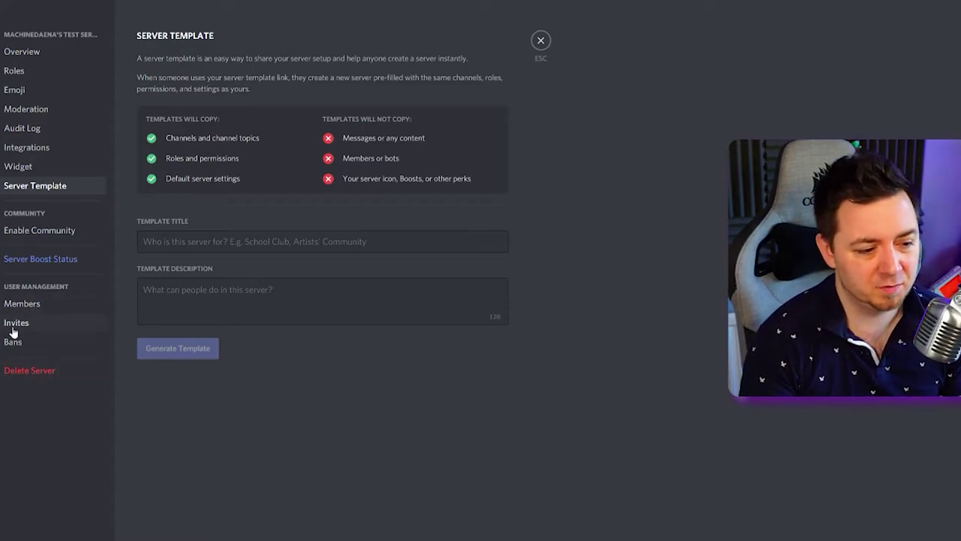
- View the server's member list filtered by the Verified role, and leave the server settings
left_click(10, 303)
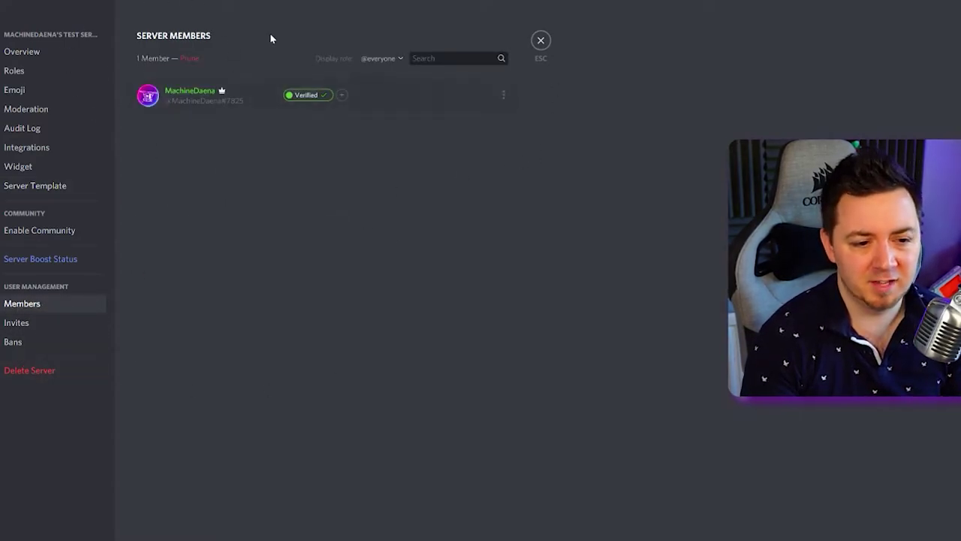
left_click(378, 63)
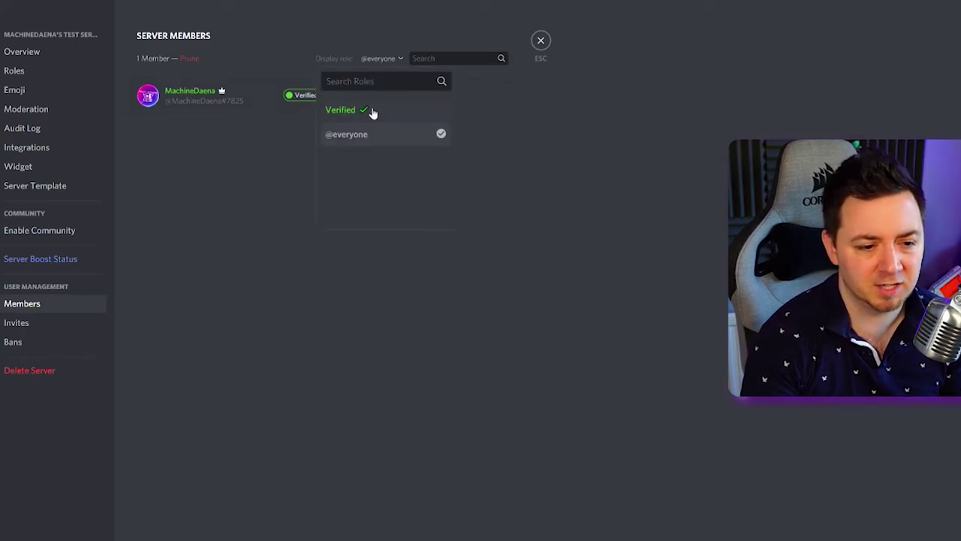
left_click(341, 110)
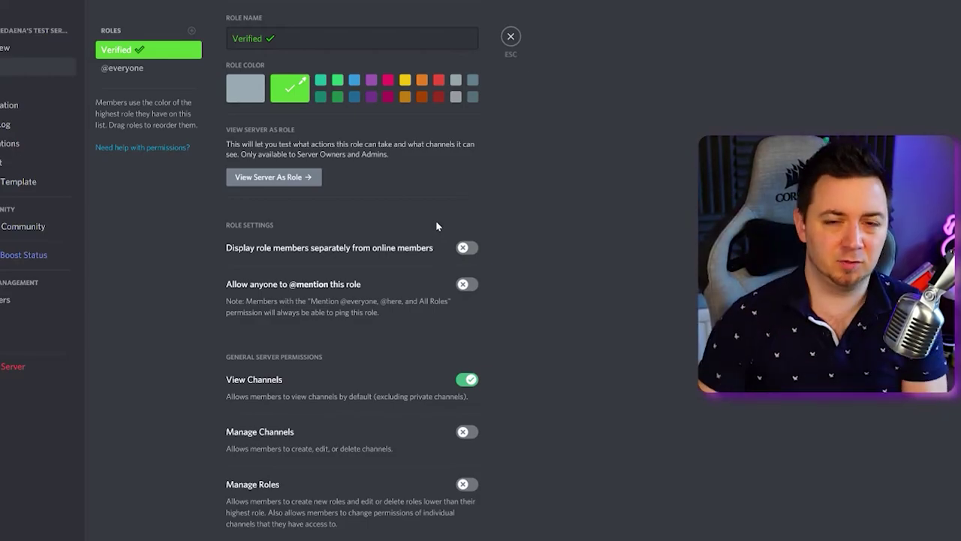
key("Escape")
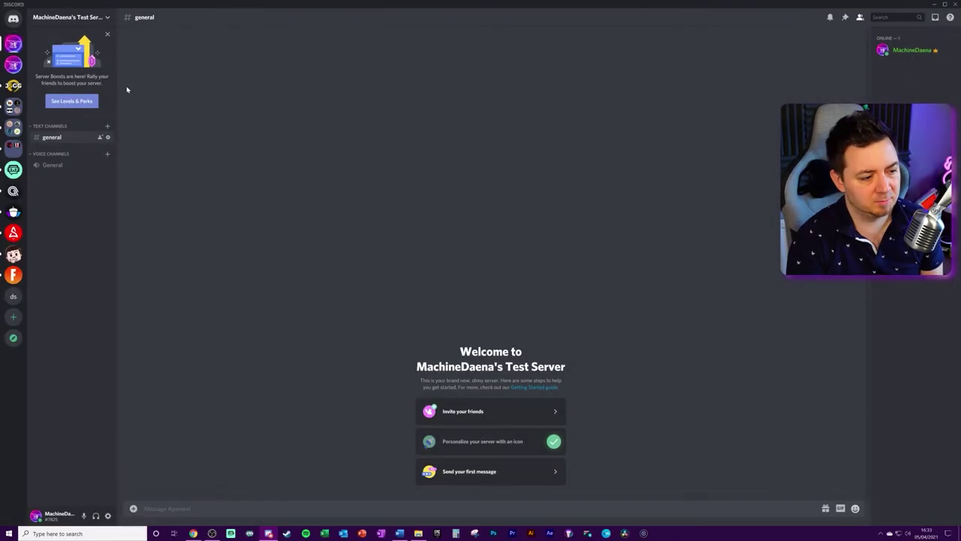
left_click(13, 64)
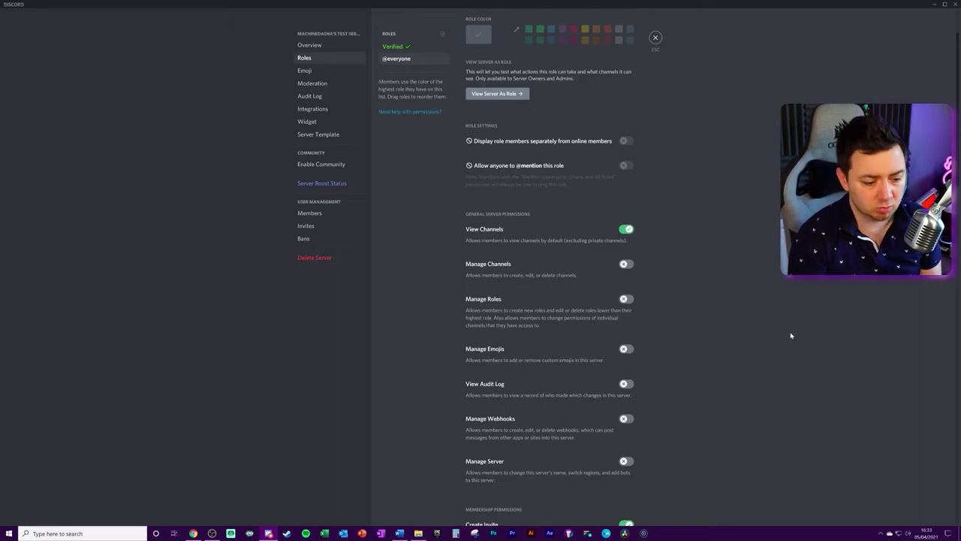
scroll(704, 326, "down", 6)
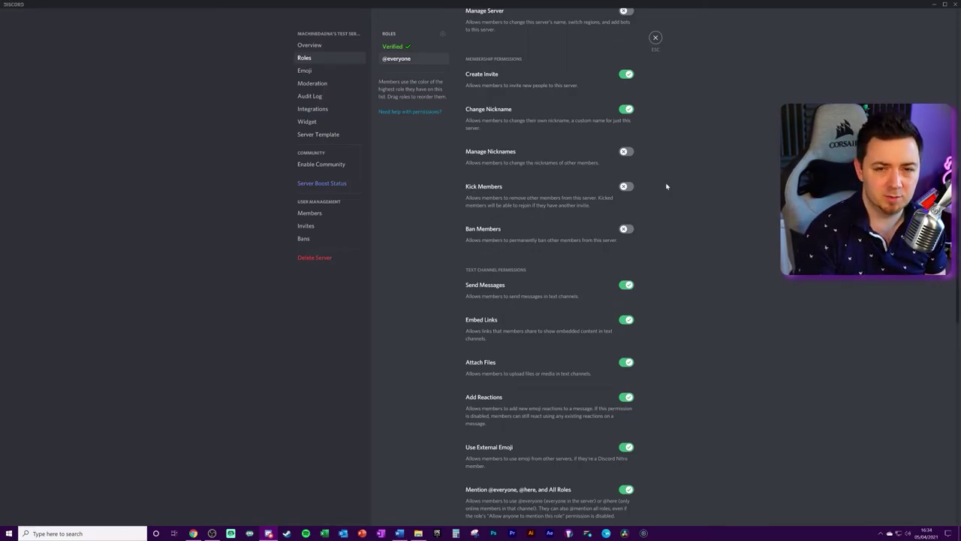
scroll(539, 134, "down", 2)
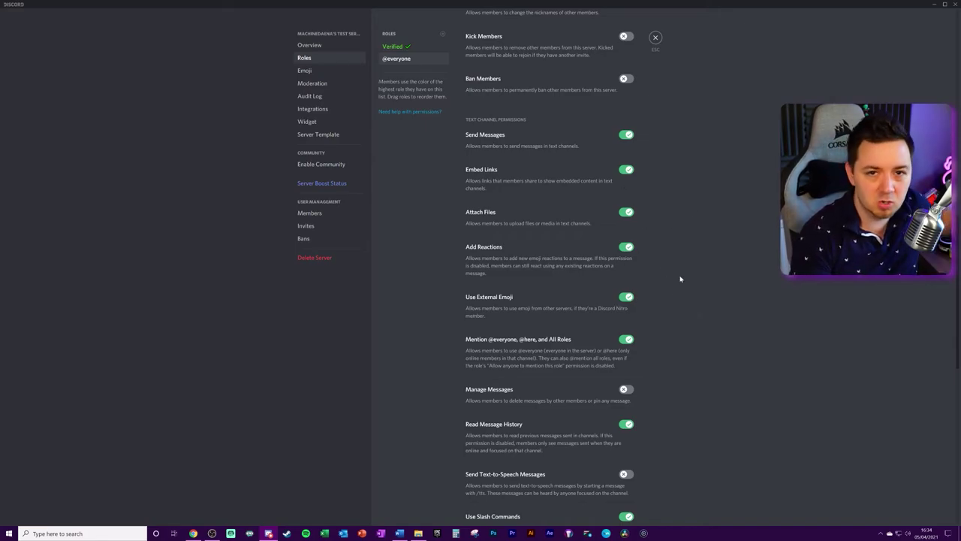
scroll(681, 280, "down", 6)
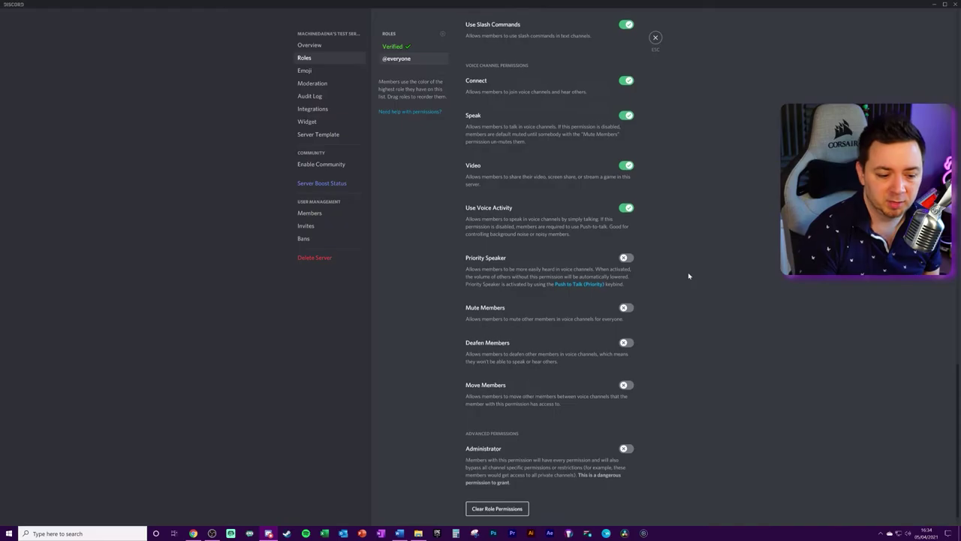
scroll(687, 294, "down", 1)
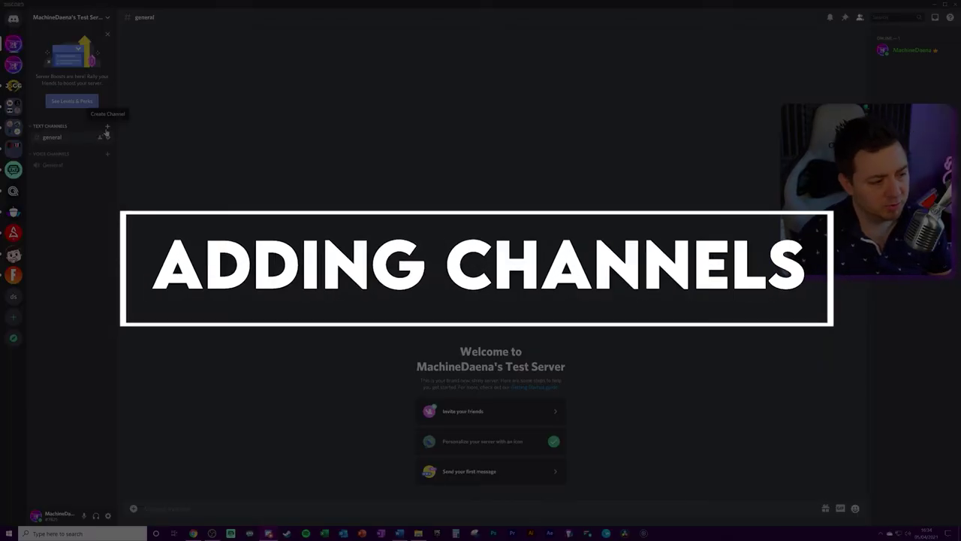
- Create a public text channel named food-and-drink in the Text Channels category
left_click(107, 127)
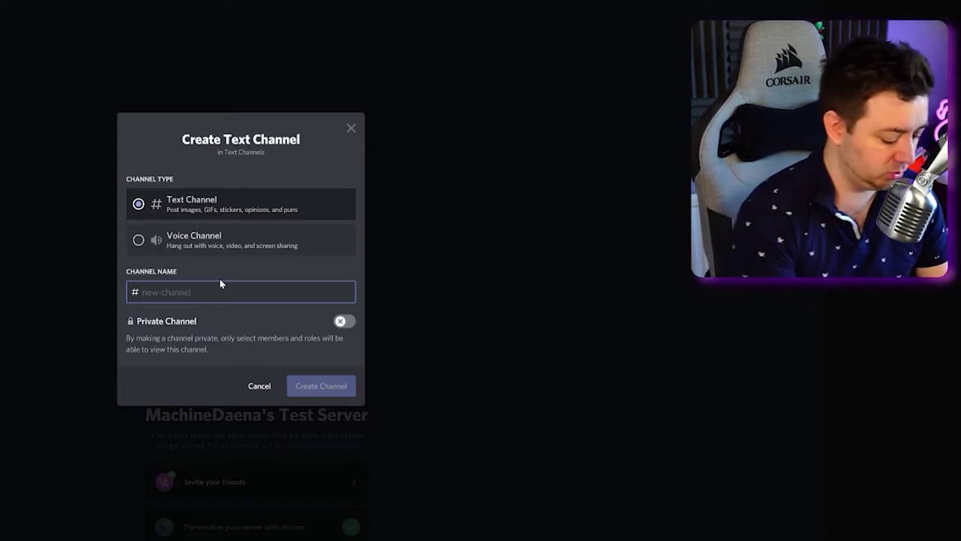
type("food-and-drink")
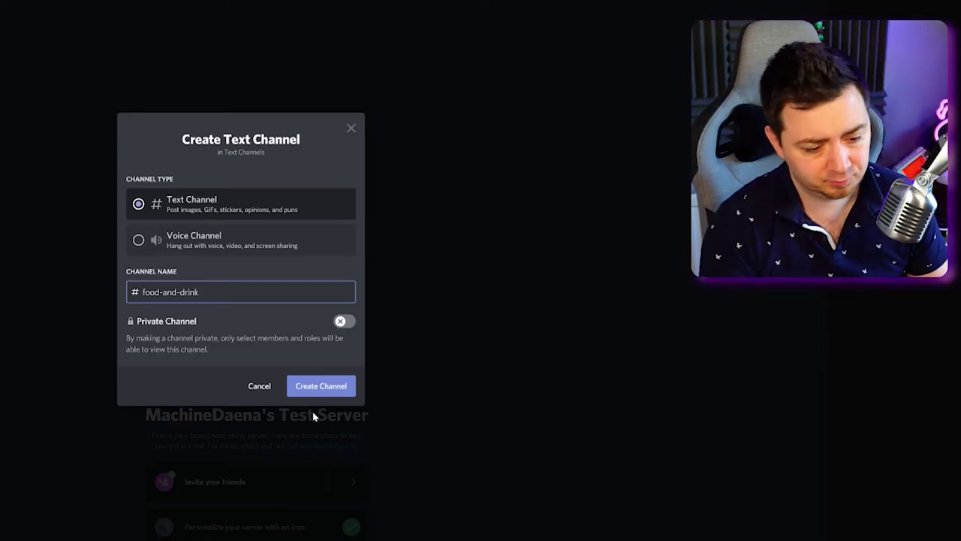
left_click(326, 388)
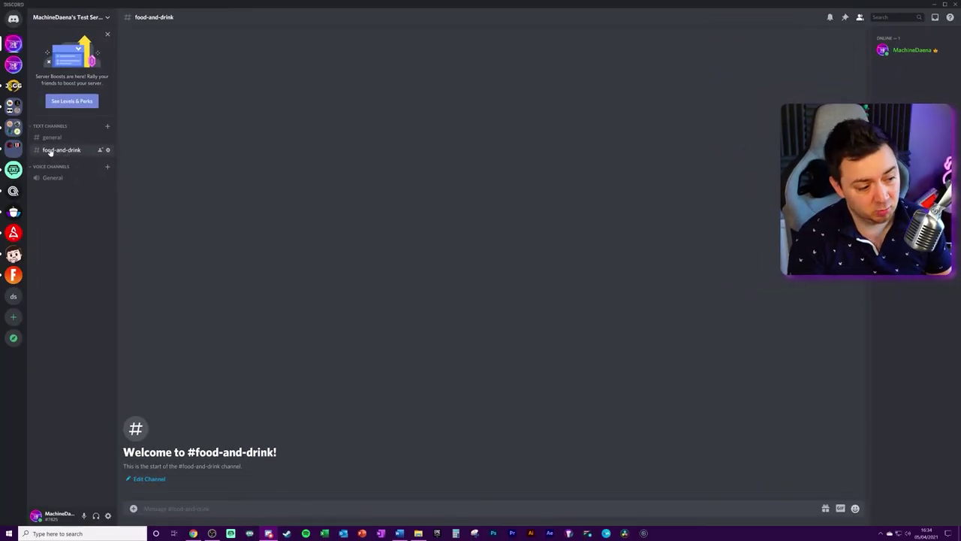
- Create a public channel category named Discord Content in the test server
left_click(86, 18)
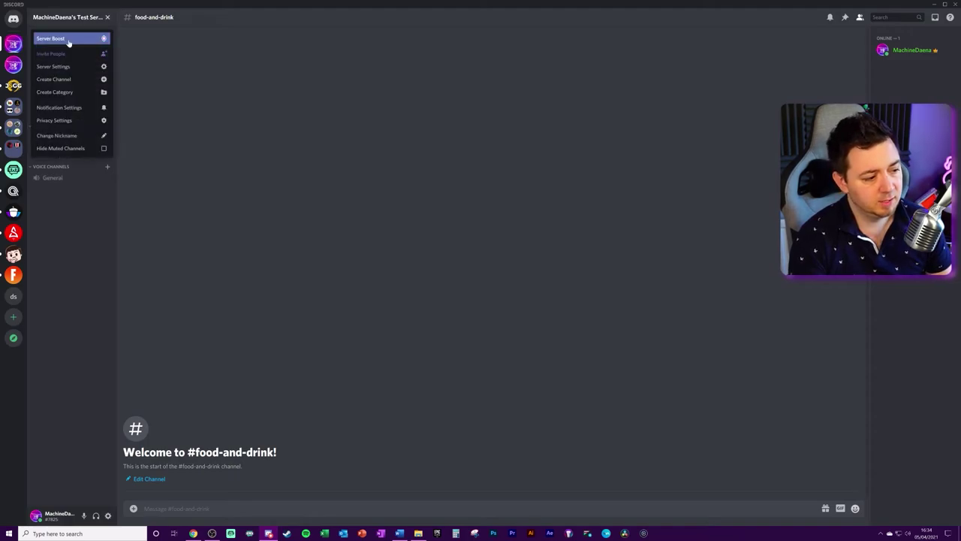
left_click(99, 92)
type("Discord Con")
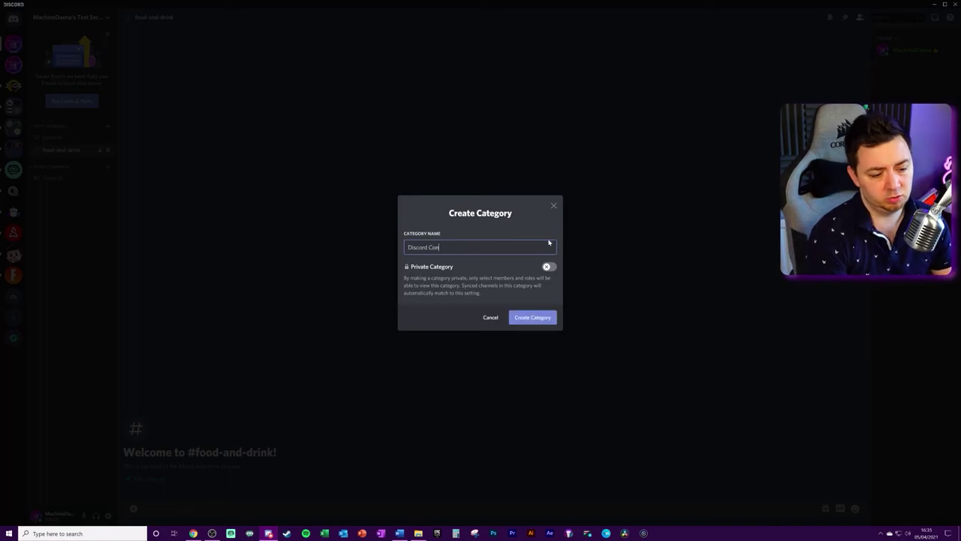
type("tent")
left_click(534, 317)
- Move the food-and-drink channel out of Text Channels into the Discord Content category
left_click_drag(68, 150, 58, 129)
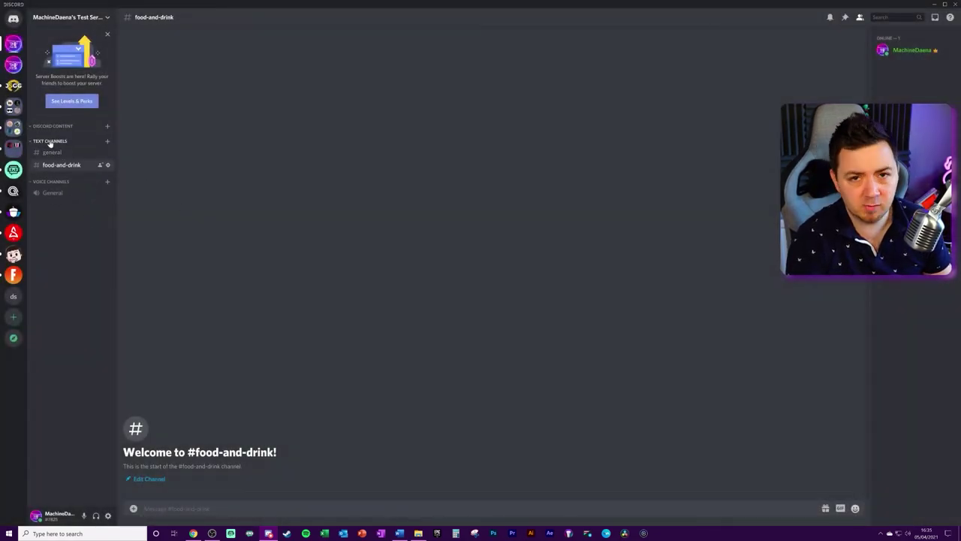
left_click_drag(66, 168, 68, 144)
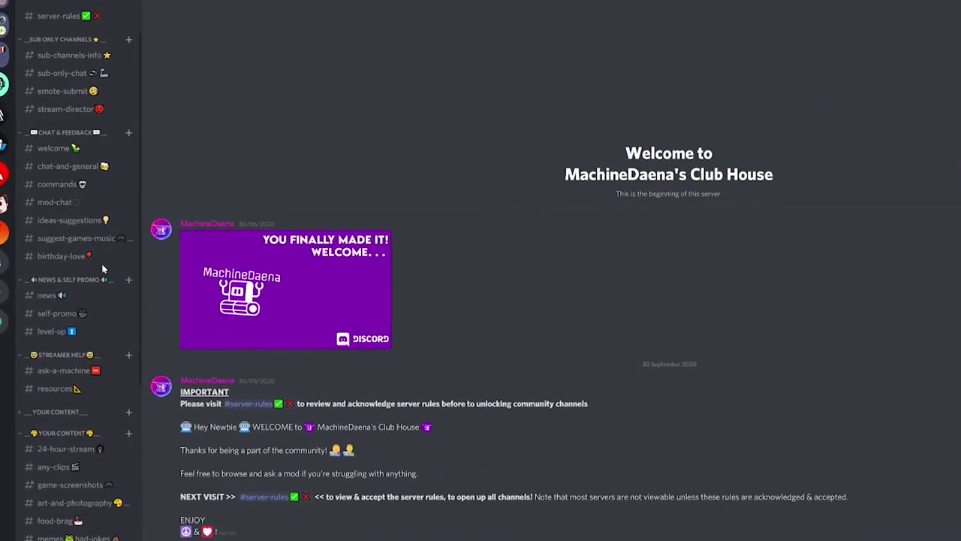
- Look through the channel categories of the established Club House server as an example of channel organisation
scroll(103, 269, "down", 3)
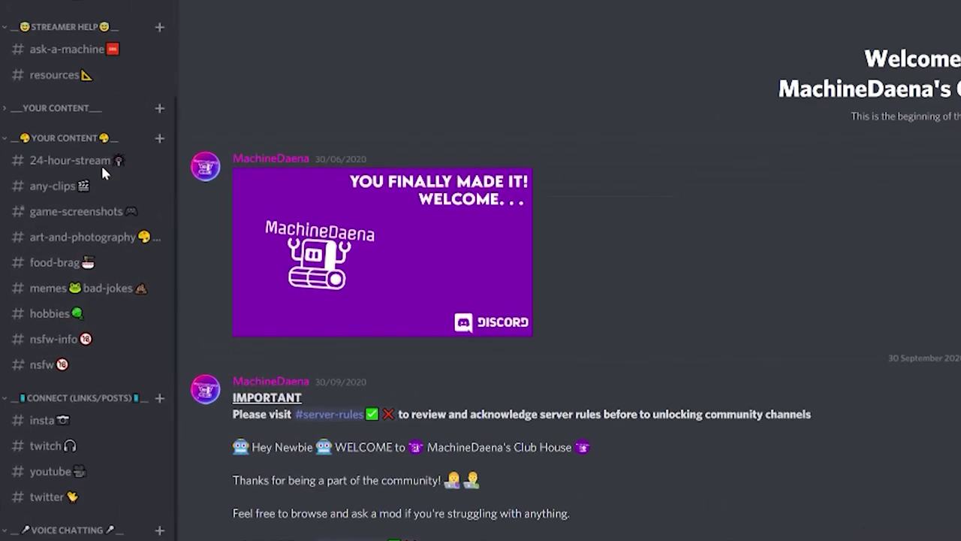